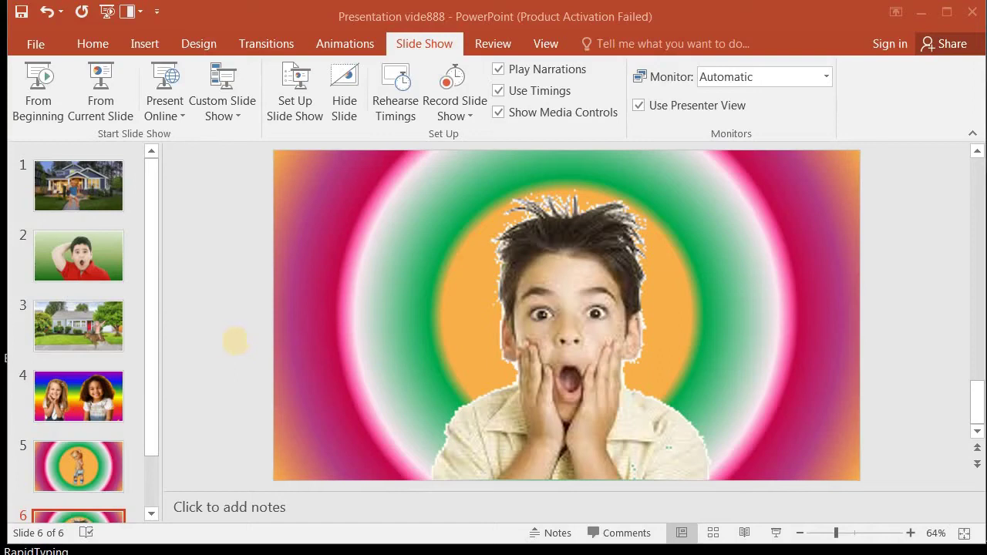
# Run the slide show from the first slide through every slide, then return to editing.
pyautogui.click(225, 342)
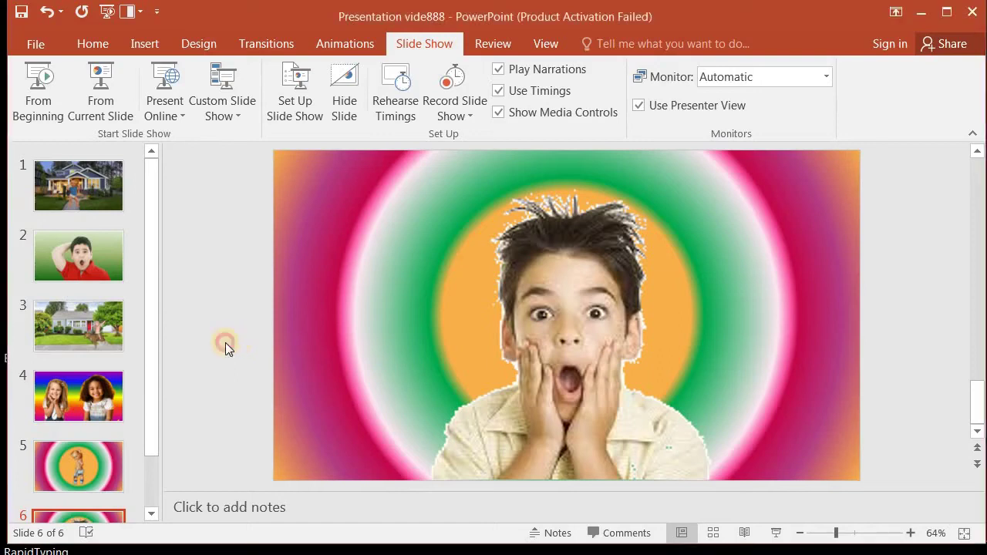
pyautogui.click(39, 81)
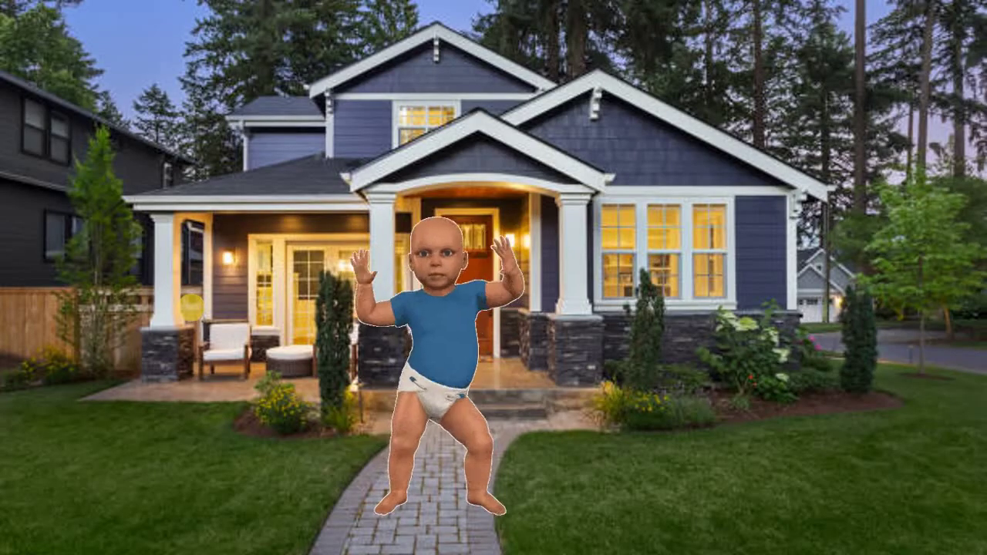
pyautogui.click(192, 306)
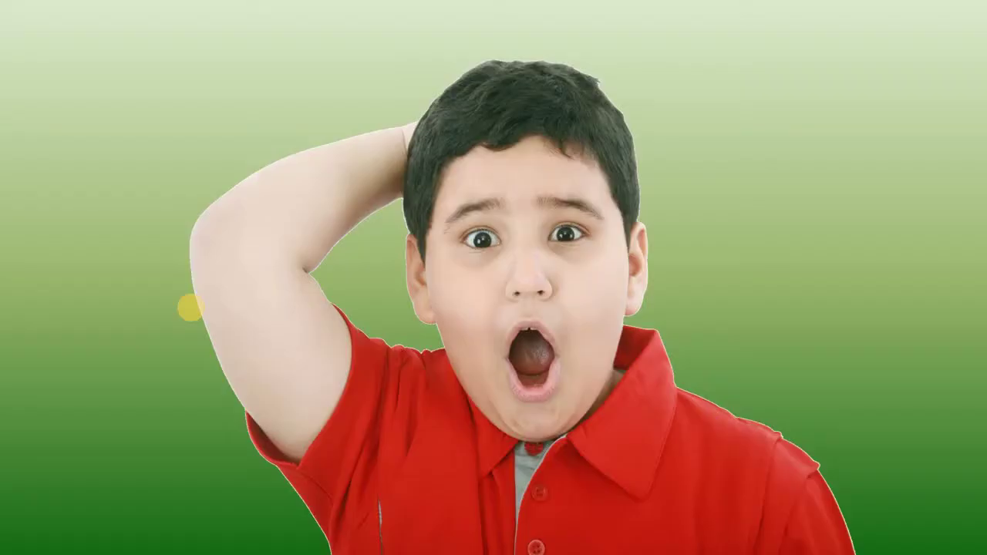
pyautogui.click(191, 306)
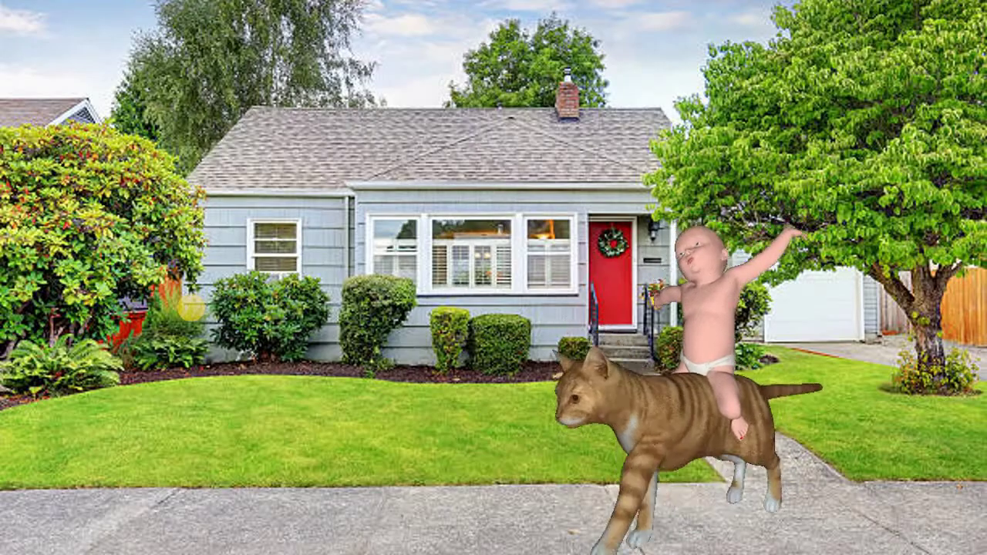
pyautogui.click(191, 306)
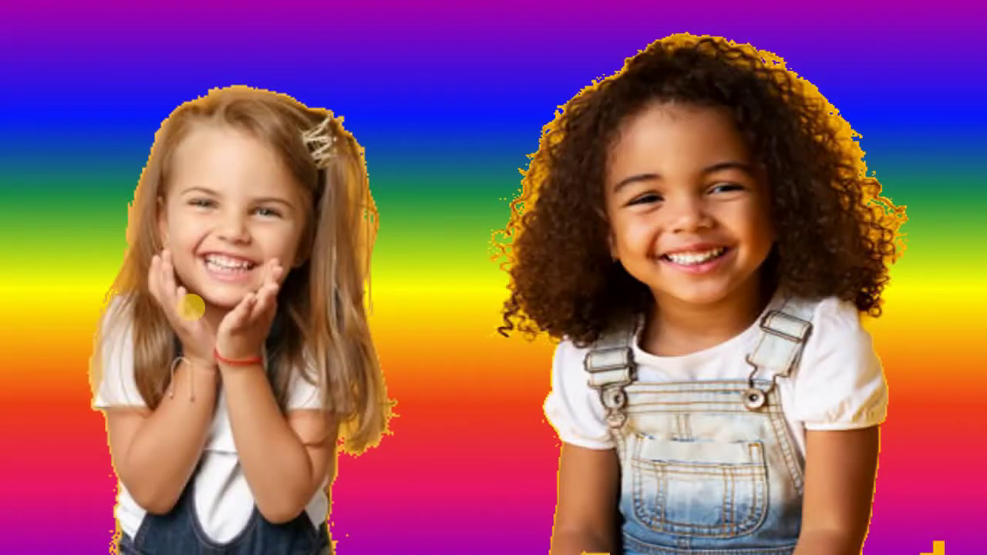
pyautogui.click(191, 306)
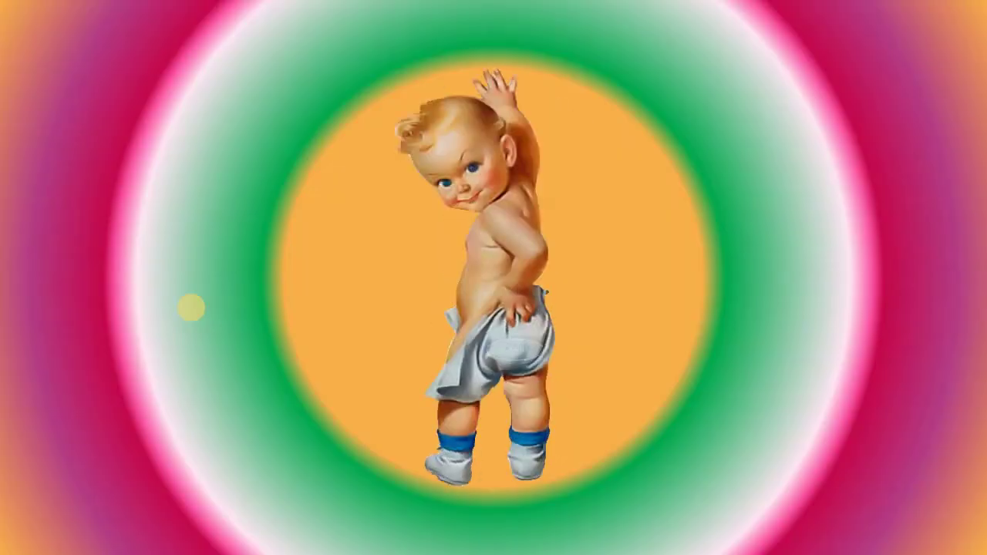
pyautogui.click(191, 306)
pyautogui.click(191, 306)
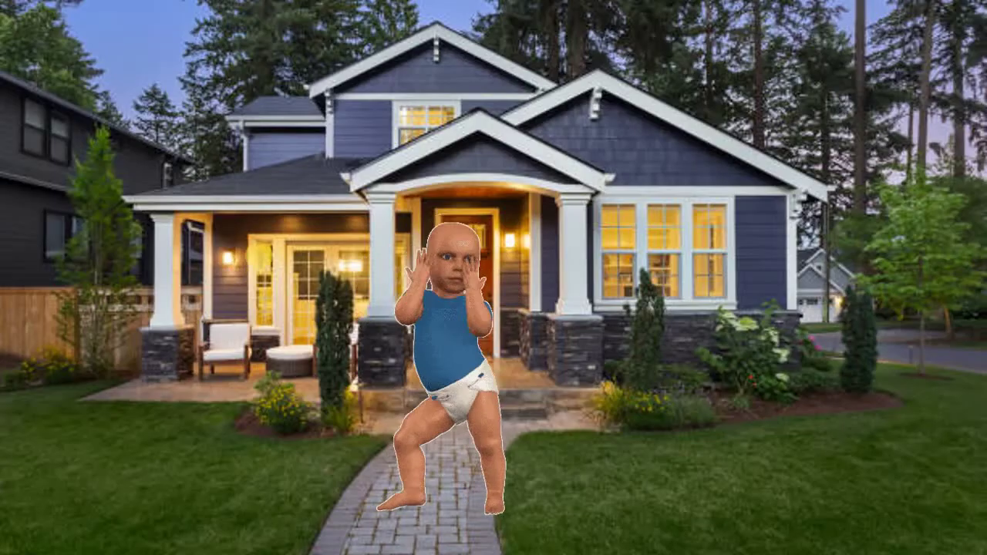
pyautogui.click(150, 489)
pyautogui.press('Right')
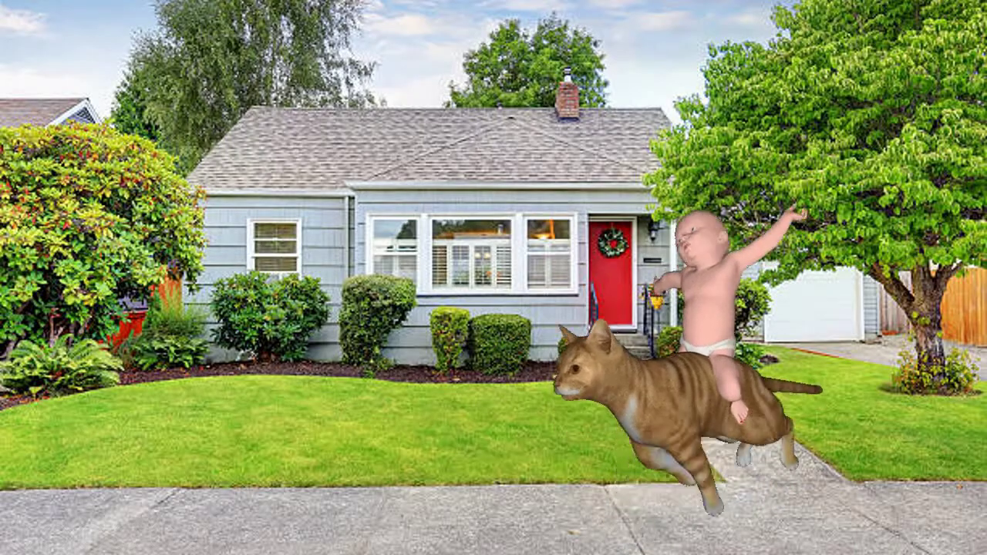
pyautogui.press('Right')
pyautogui.click(197, 390)
pyautogui.press('Escape')
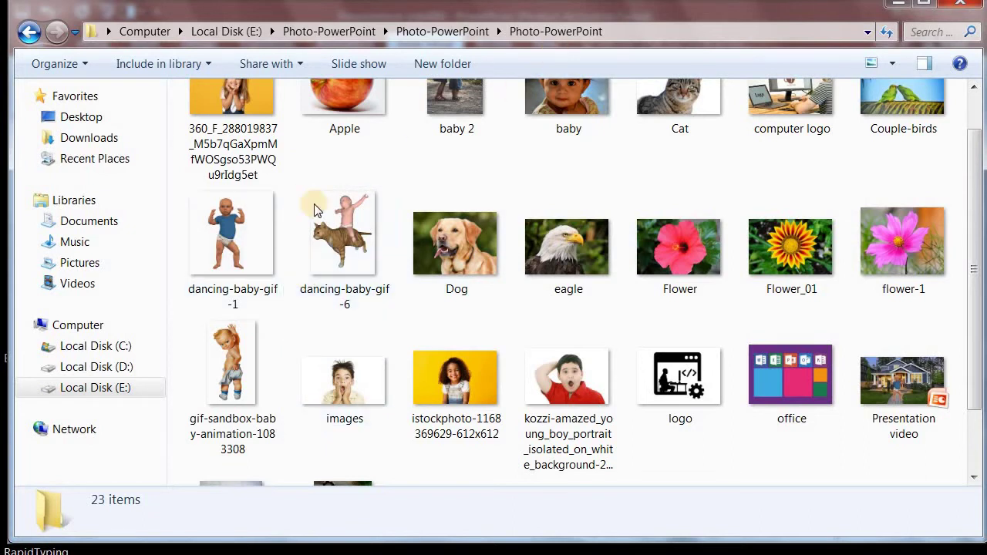
# Preview dancing-baby-gif-1, dancing-baby-gif-6 and the amazed boy photo, closing each viewer.
pyautogui.doubleClick(235, 240)
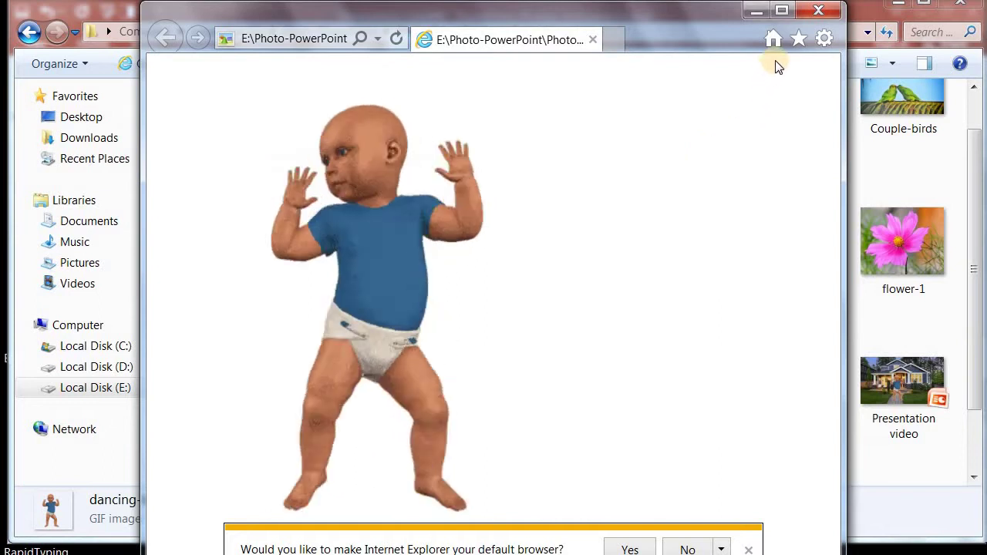
pyautogui.click(821, 15)
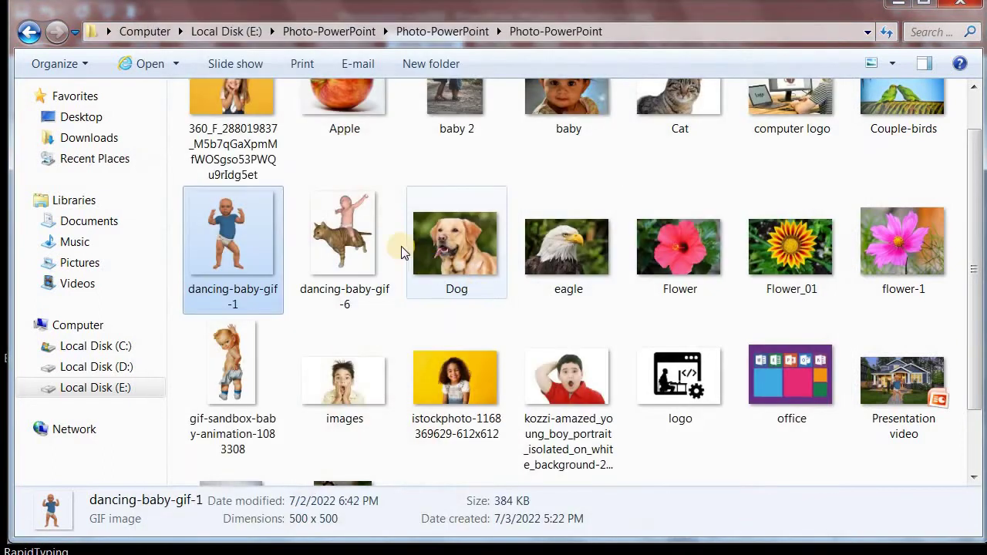
pyautogui.doubleClick(351, 239)
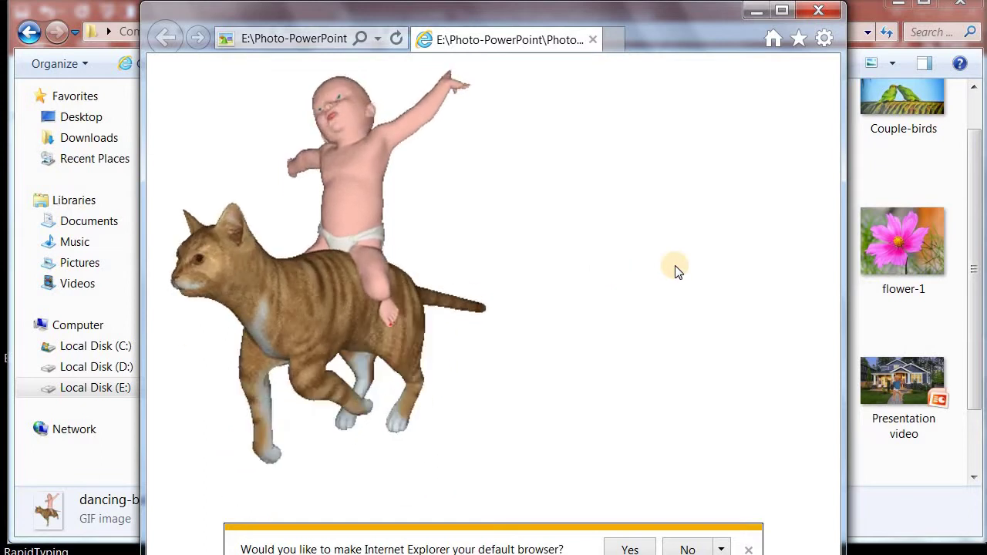
pyautogui.click(818, 10)
pyautogui.doubleClick(573, 381)
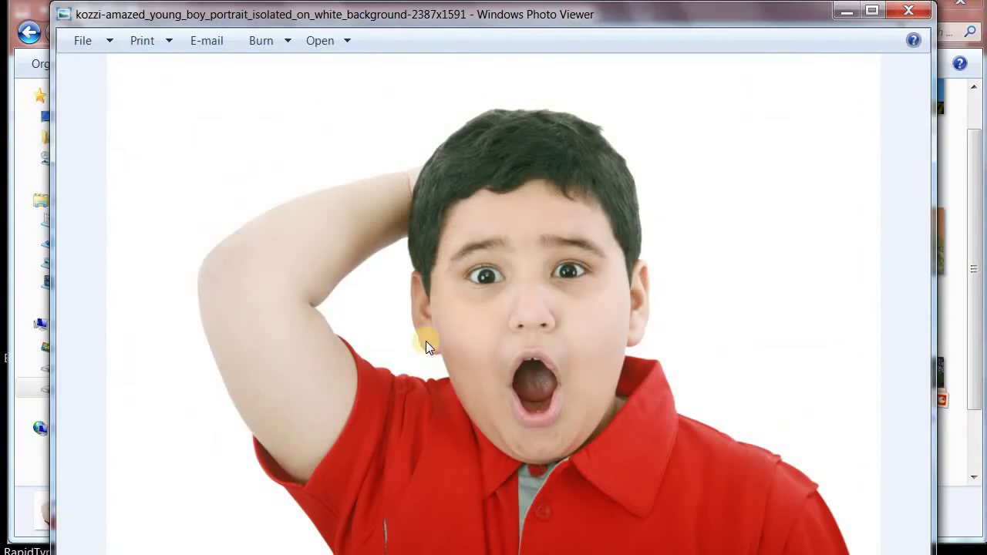
pyautogui.click(908, 11)
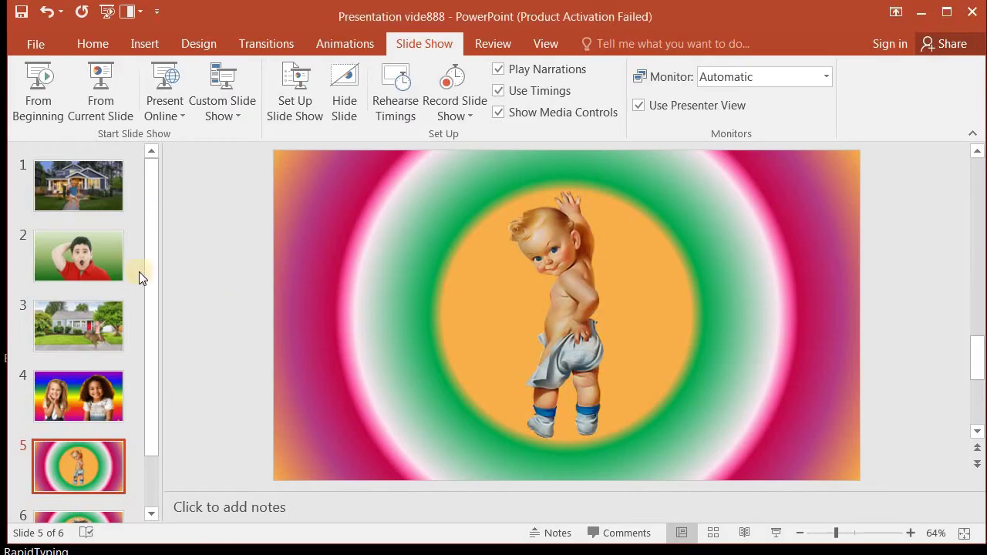
# Scroll the slide thumbnail pane and open the File tab's Info page.
pyautogui.scroll(-1, 150, 293)
pyautogui.scroll(1, 128, 282)
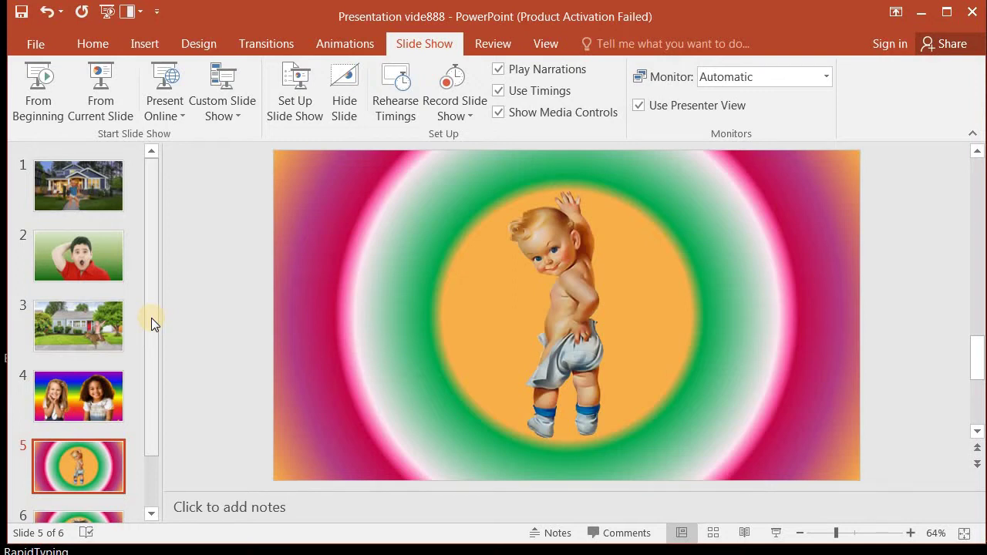
pyautogui.moveTo(151, 317); pyautogui.dragTo(151, 273)
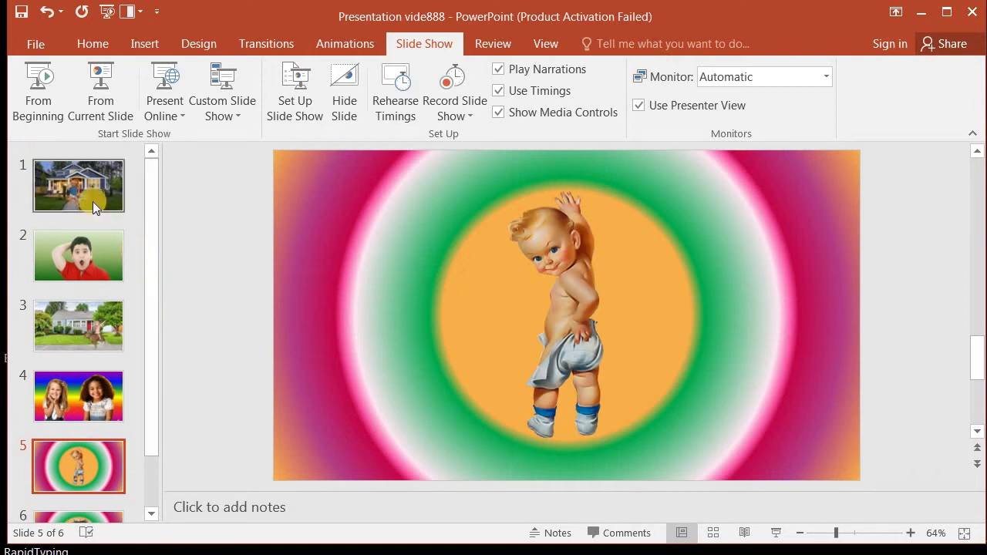
pyautogui.click(34, 43)
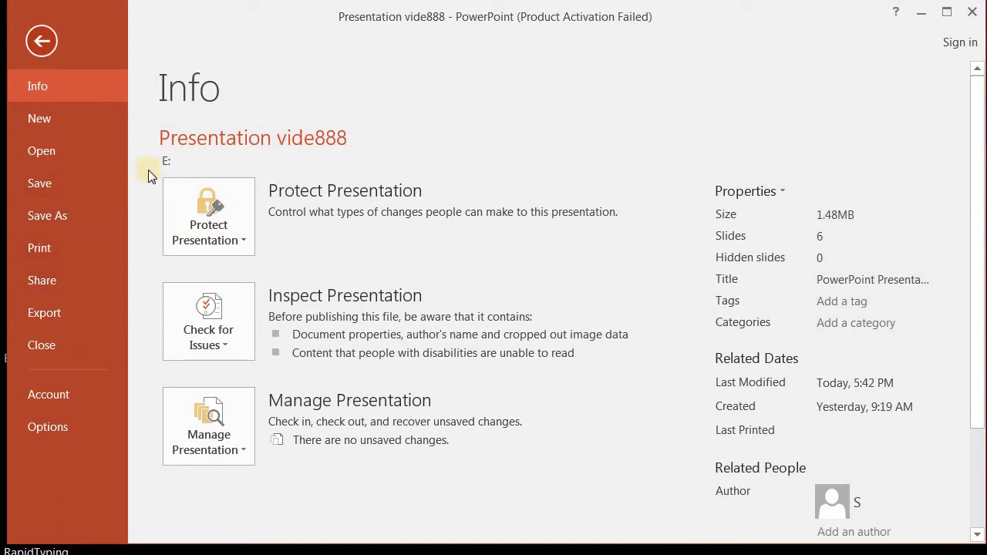
# Open the Save As browse dialog on Local Disk (E:) and nudge it down and right.
pyautogui.click(49, 219)
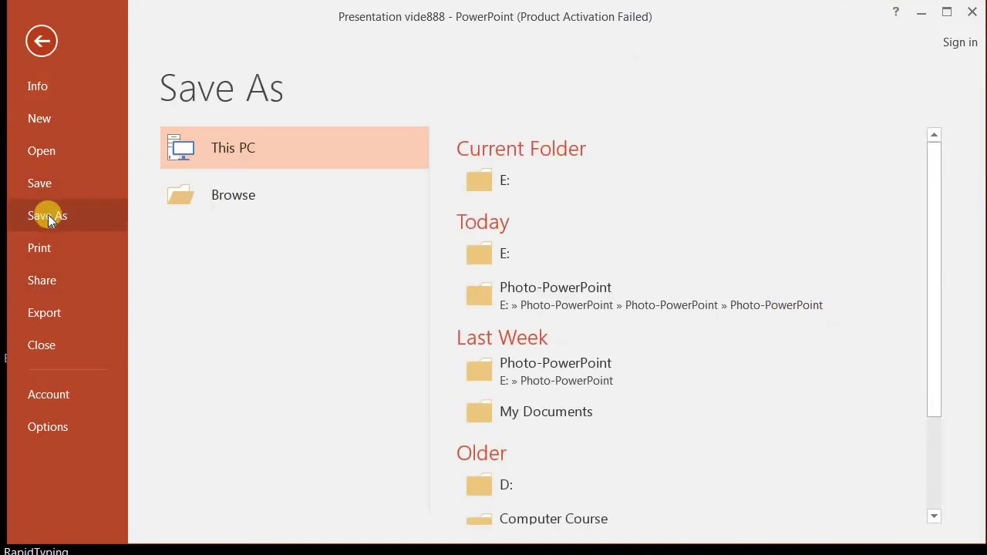
pyautogui.click(237, 197)
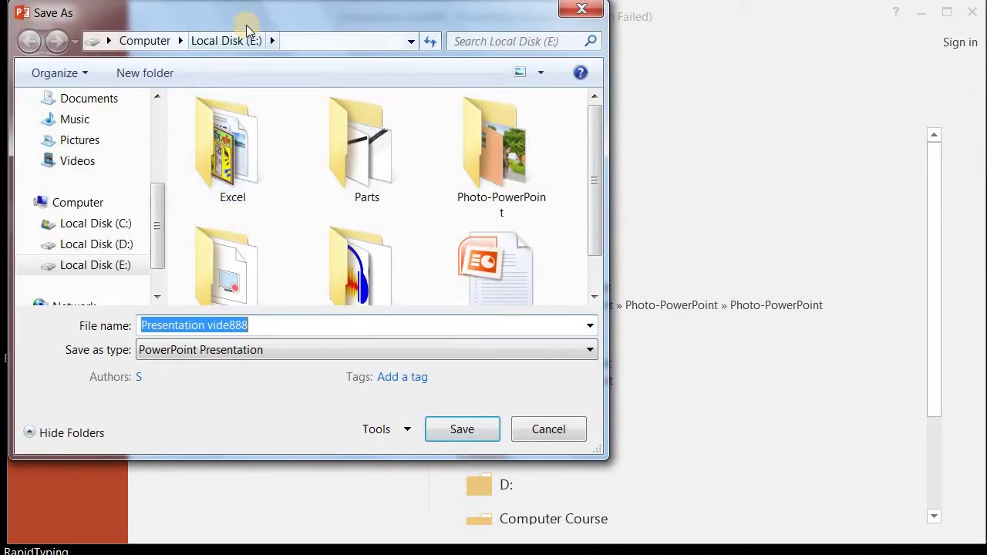
pyautogui.moveTo(247, 15); pyautogui.dragTo(269, 31)
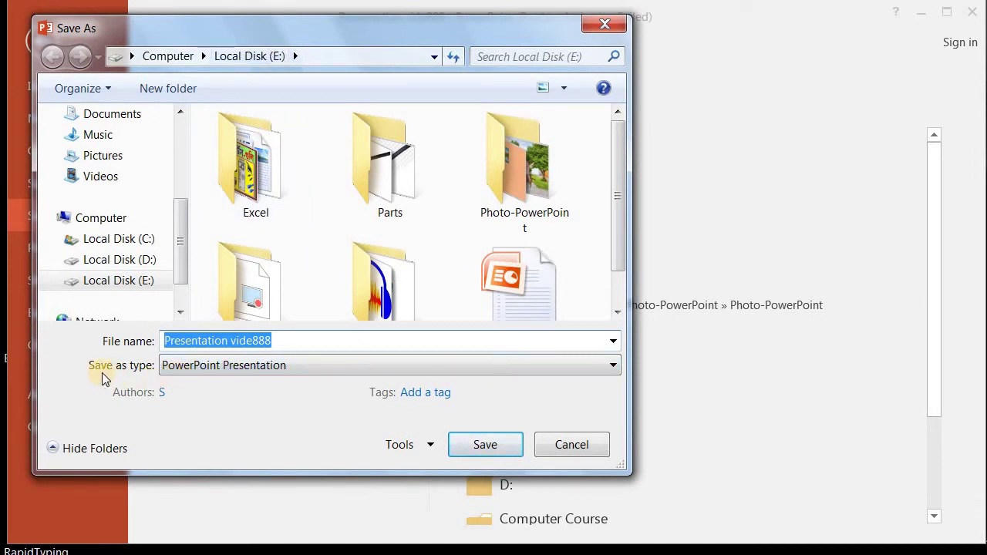
# Choose MPEG-4 Video in the Save as type list, reconfirming it a second time.
pyautogui.click(224, 370)
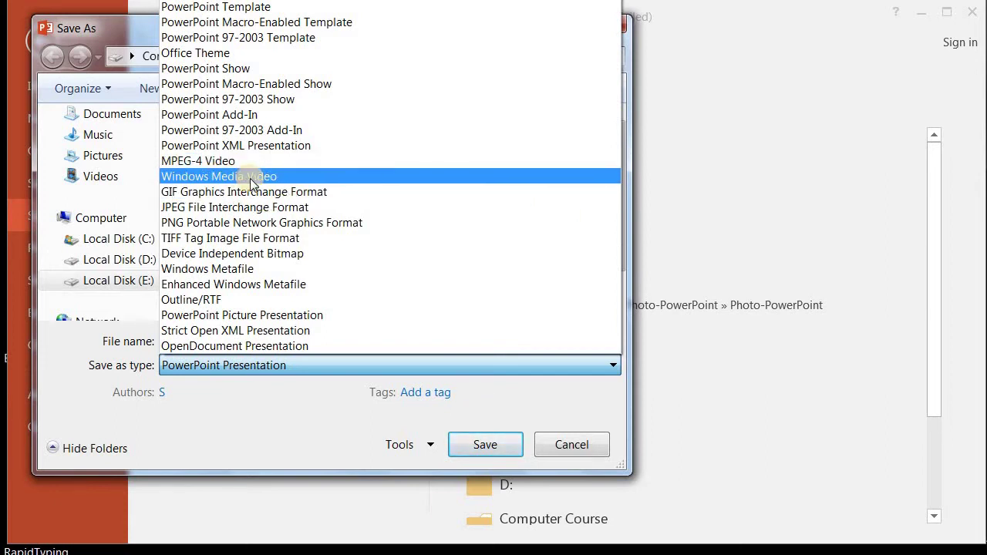
pyautogui.click(210, 162)
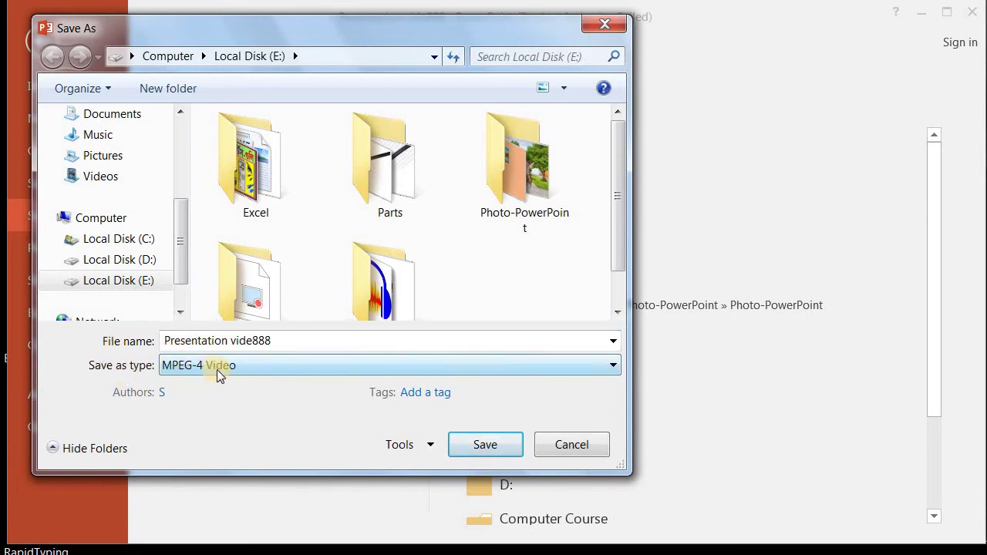
pyautogui.click(242, 367)
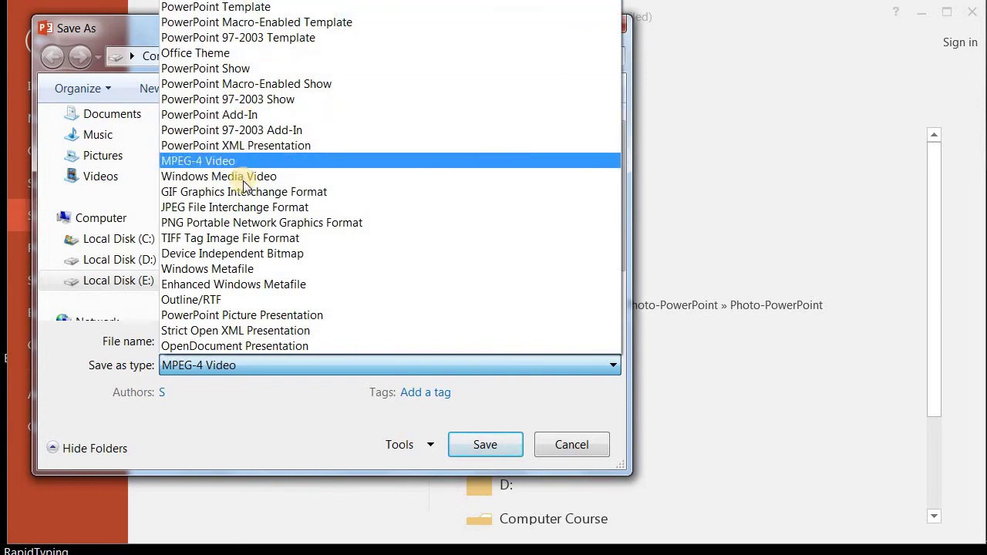
pyautogui.click(226, 162)
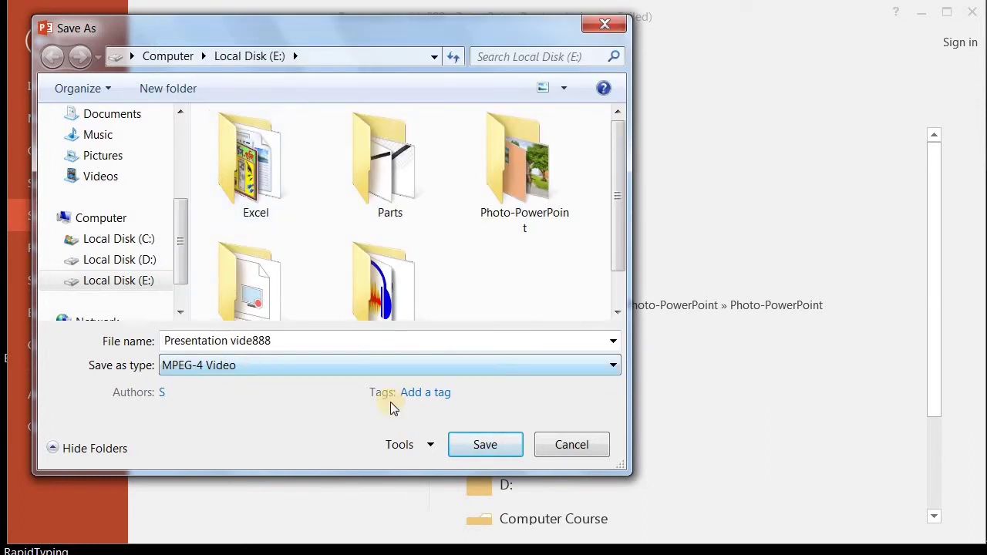
# Save the MPEG-4 export, starting the Creating video progress for Presentation vide888.mp4.
pyautogui.click(486, 444)
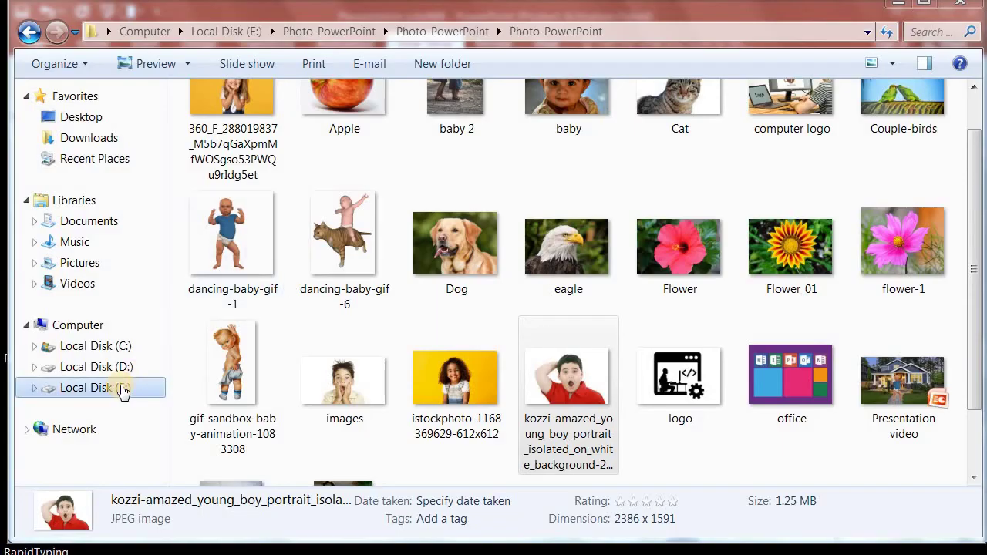
# Show Local Disk (E:) and play the new Presentation vide888 MP4 in Windows Media Player.
pyautogui.click(119, 389)
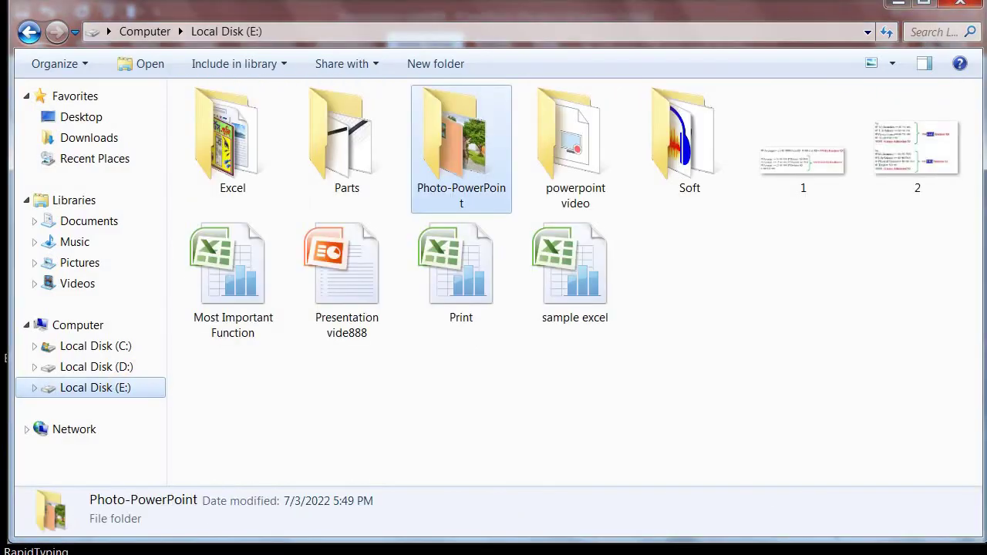
pyautogui.click(403, 375)
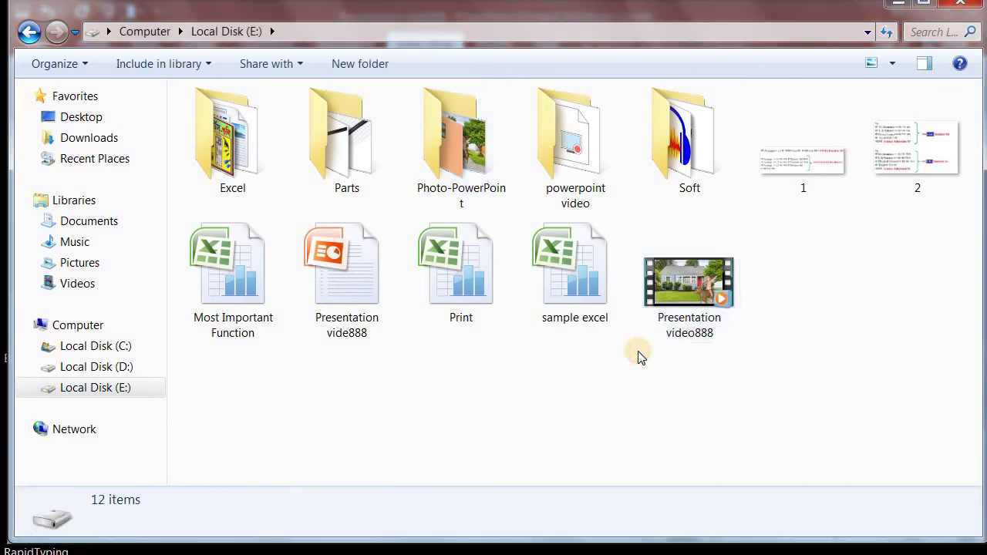
pyautogui.doubleClick(676, 303)
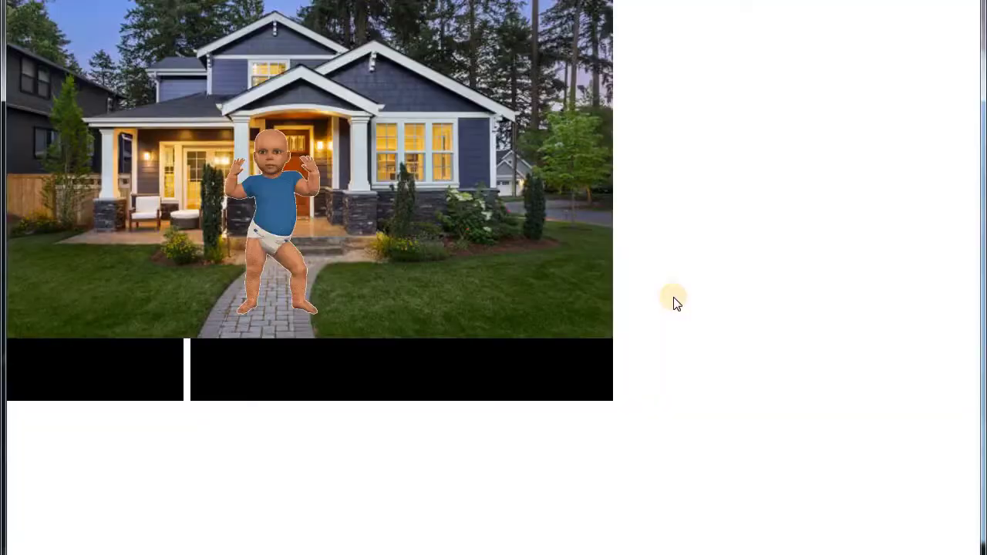